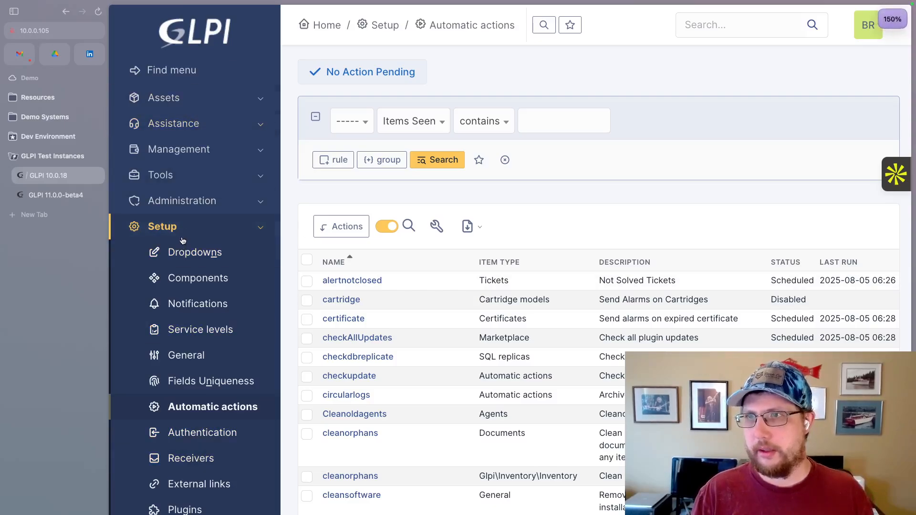
Step: Review the list of automatic actions, including their item types, descriptions, statuses and last run times
{"action": "scroll", "coordinate": [491, 410], "scroll_direction": "down", "scroll_amount": 3}
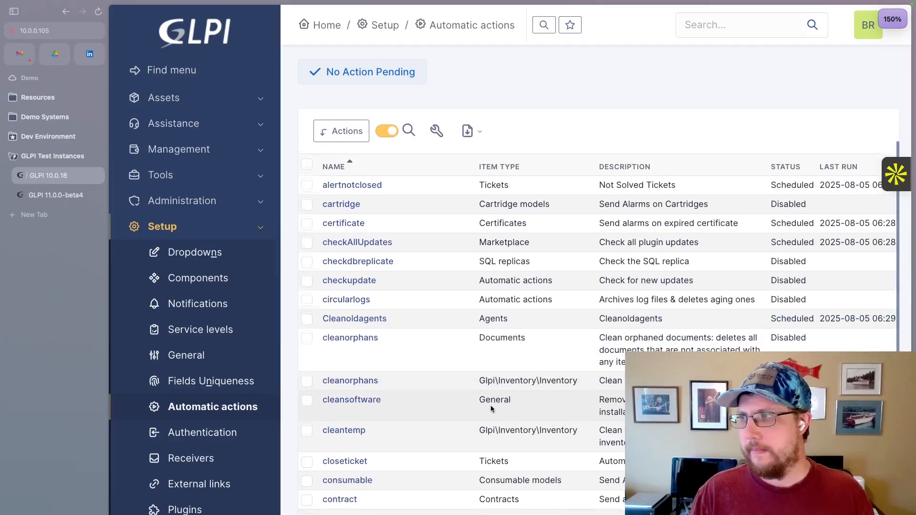
{"action": "scroll", "coordinate": [491, 409], "scroll_direction": "up", "scroll_amount": 2}
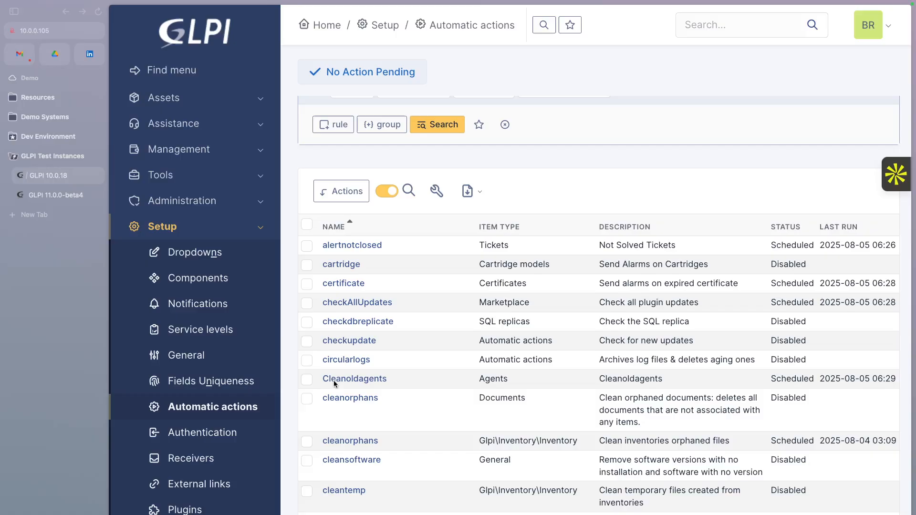
{"action": "scroll", "coordinate": [705, 411], "scroll_direction": "down", "scroll_amount": 3}
{"action": "scroll", "coordinate": [706, 410], "scroll_direction": "down", "scroll_amount": 10}
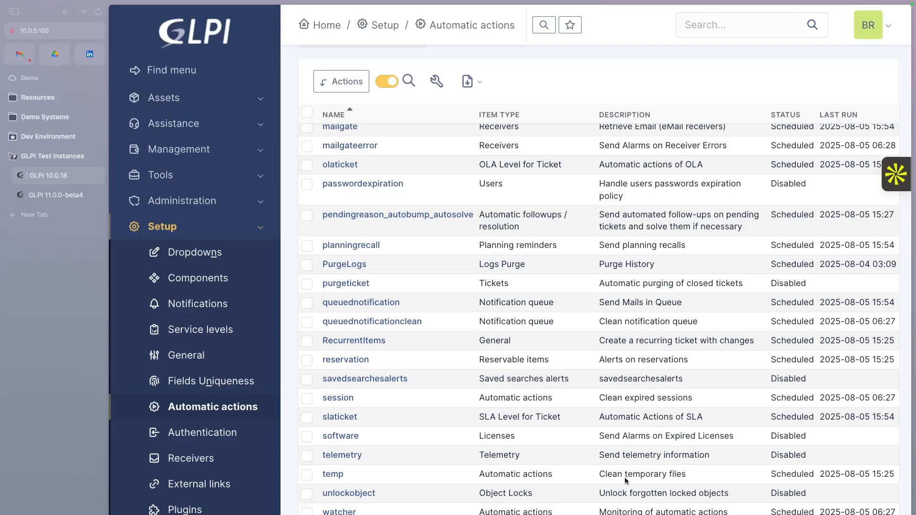
{"action": "scroll", "coordinate": [609, 429], "scroll_direction": "up", "scroll_amount": 10}
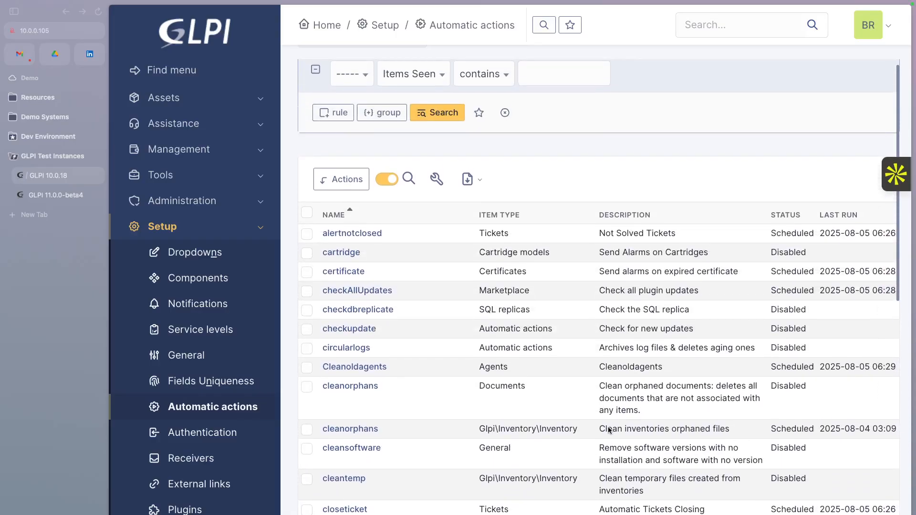
{"action": "scroll", "coordinate": [609, 429], "scroll_direction": "down", "scroll_amount": 2}
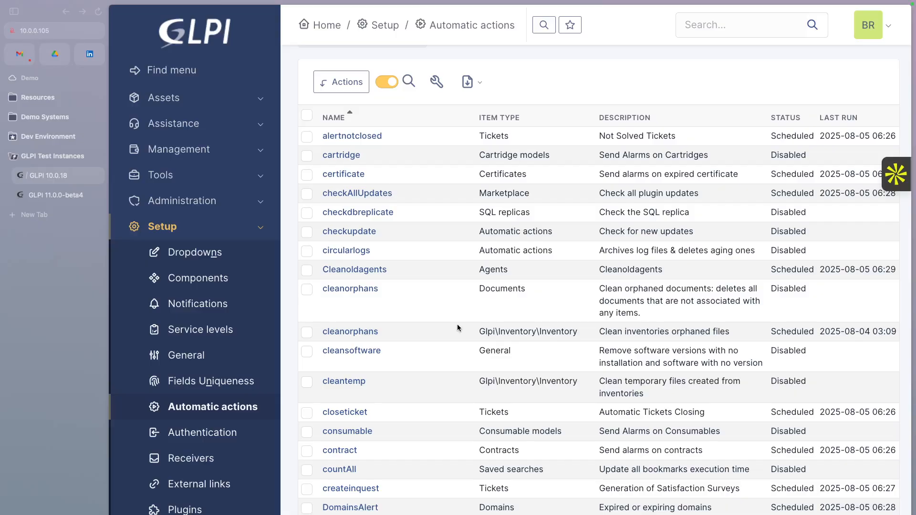
{"action": "scroll", "coordinate": [458, 327], "scroll_direction": "down", "scroll_amount": 3}
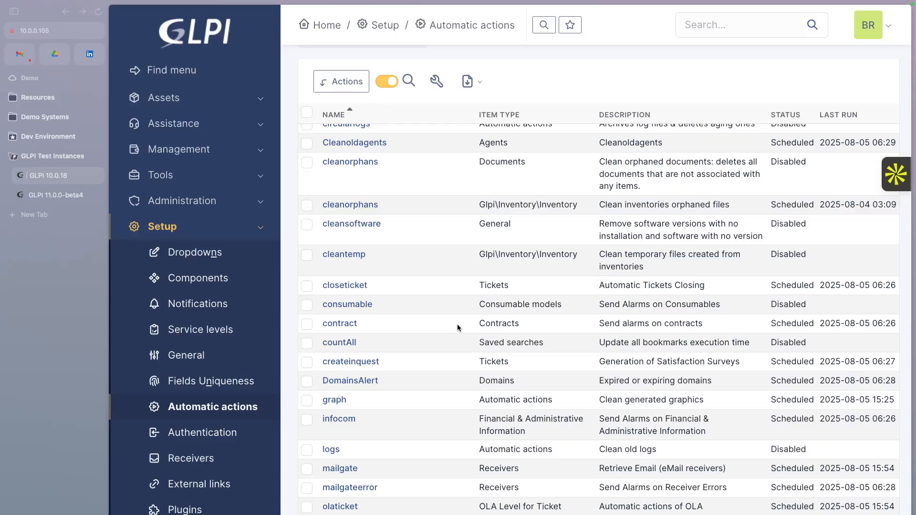
{"action": "scroll", "coordinate": [457, 324], "scroll_direction": "down", "scroll_amount": 2}
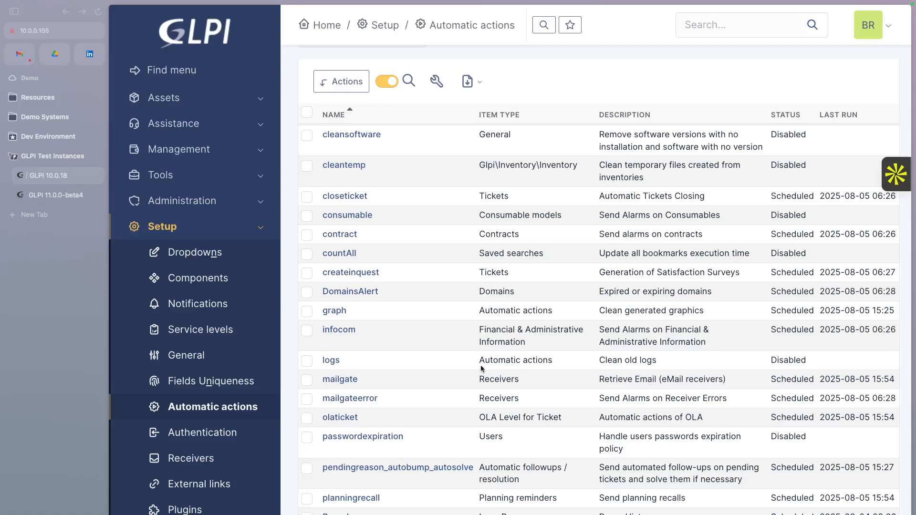
{"action": "scroll", "coordinate": [196, 426], "scroll_direction": "down", "scroll_amount": 1}
{"action": "scroll", "coordinate": [382, 380], "scroll_direction": "down", "scroll_amount": 5}
{"action": "scroll", "coordinate": [436, 381], "scroll_direction": "down", "scroll_amount": 2}
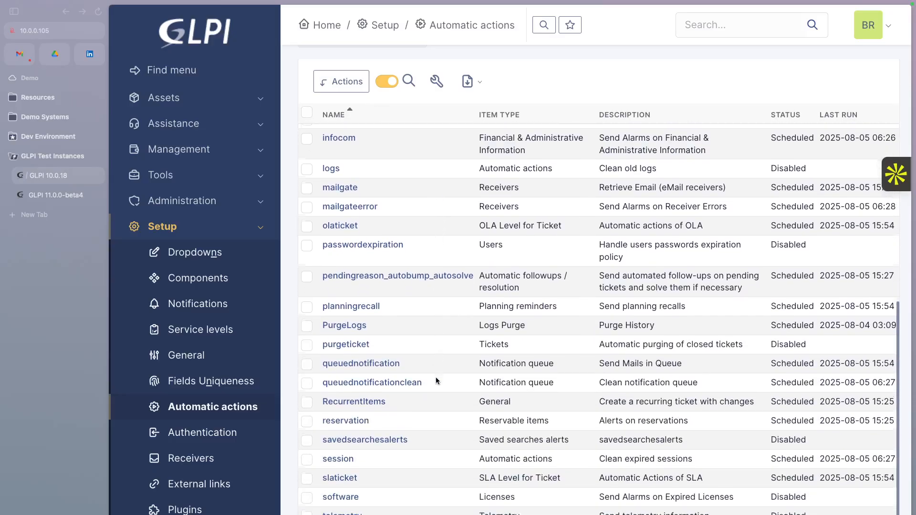
{"action": "scroll", "coordinate": [437, 380], "scroll_direction": "up", "scroll_amount": 5}
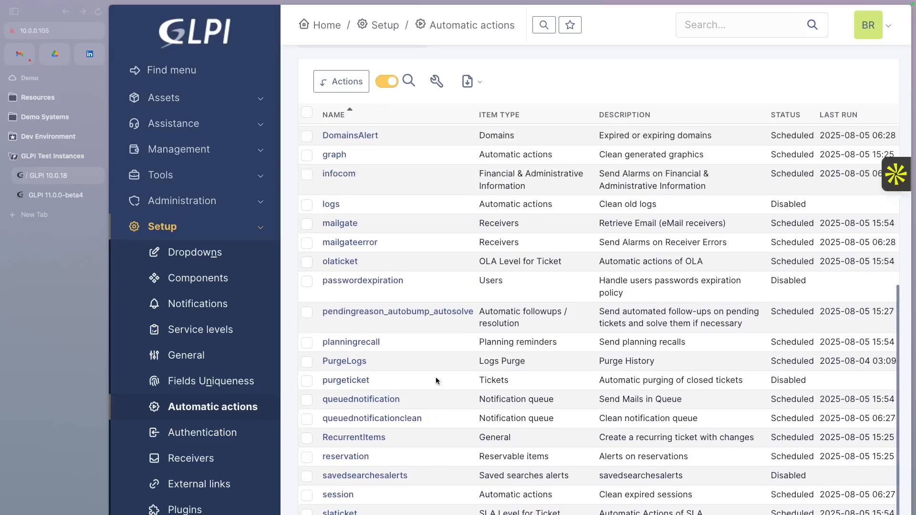
{"action": "scroll", "coordinate": [437, 381], "scroll_direction": "down", "scroll_amount": 5}
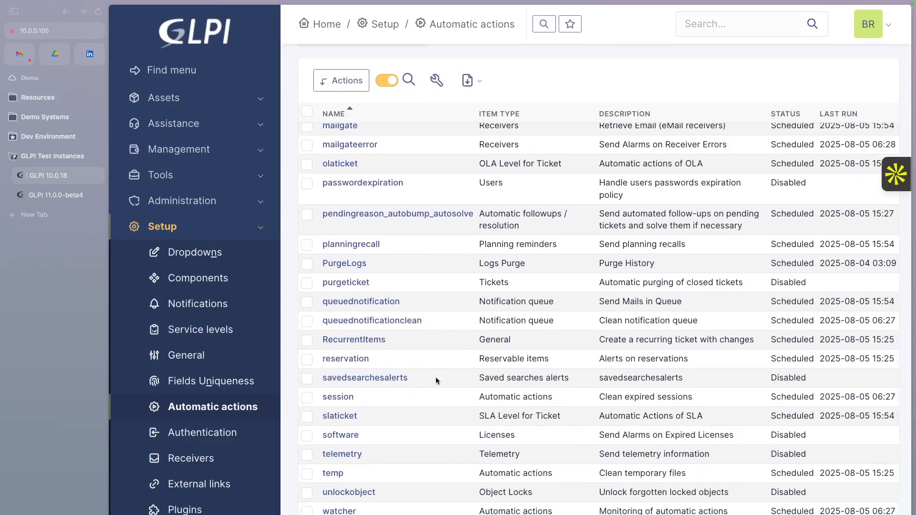
{"action": "scroll", "coordinate": [437, 381], "scroll_direction": "up", "scroll_amount": 12}
{"action": "scroll", "coordinate": [436, 380], "scroll_direction": "up", "scroll_amount": 4}
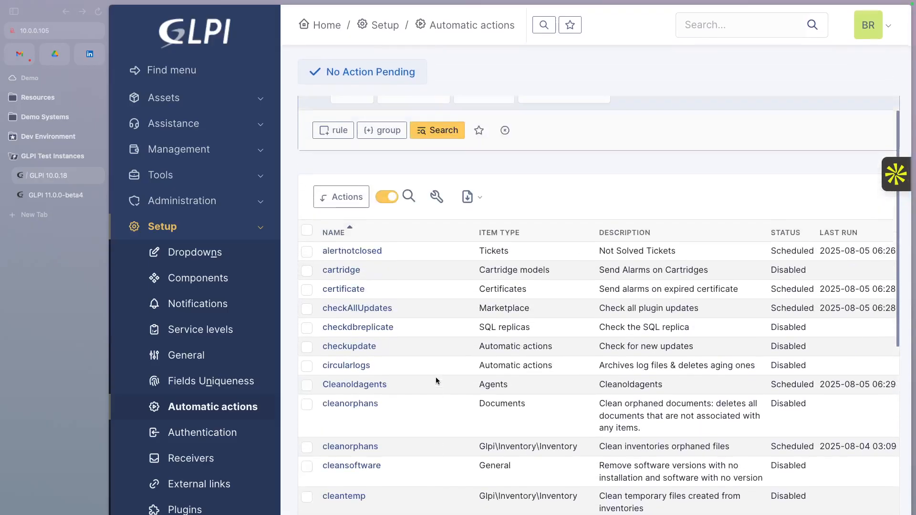
{"action": "scroll", "coordinate": [436, 380], "scroll_direction": "down", "scroll_amount": 5}
{"action": "scroll", "coordinate": [436, 381], "scroll_direction": "down", "scroll_amount": 9}
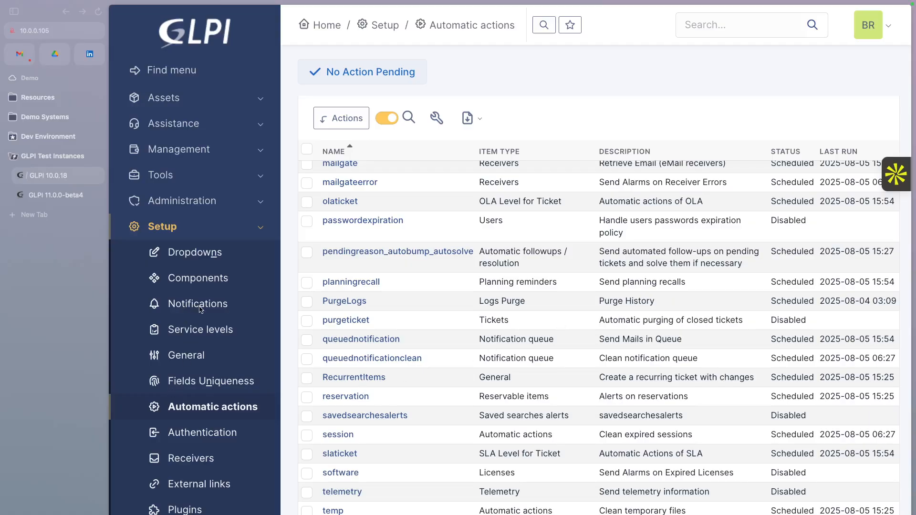
Step: Look over the Administration entries for the notification queue and the Assistance entries for recurring tickets and changes
{"action": "left_click", "coordinate": [257, 200]}
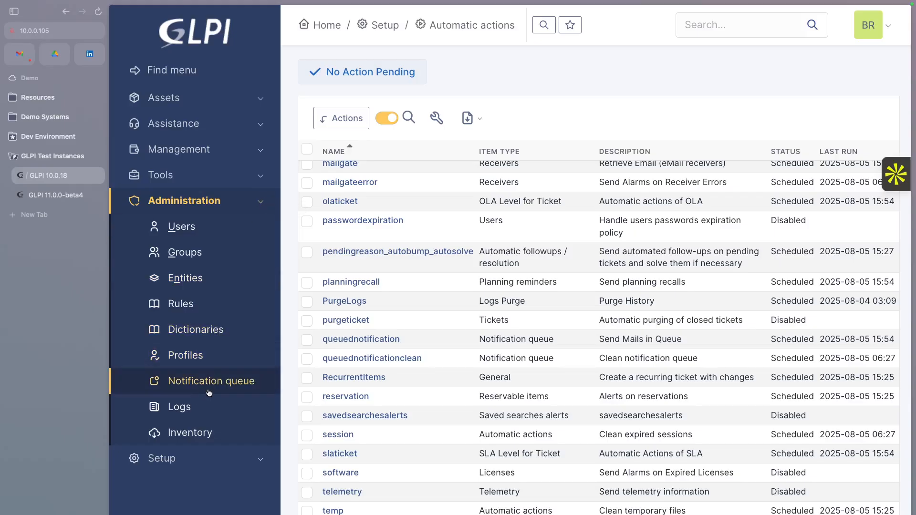
{"action": "left_click", "coordinate": [268, 210]}
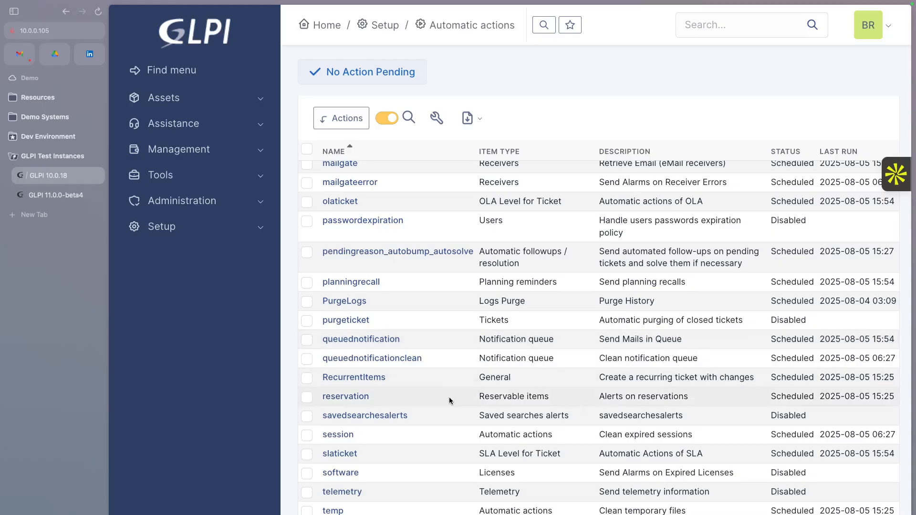
{"action": "scroll", "coordinate": [448, 400], "scroll_direction": "up", "scroll_amount": 5}
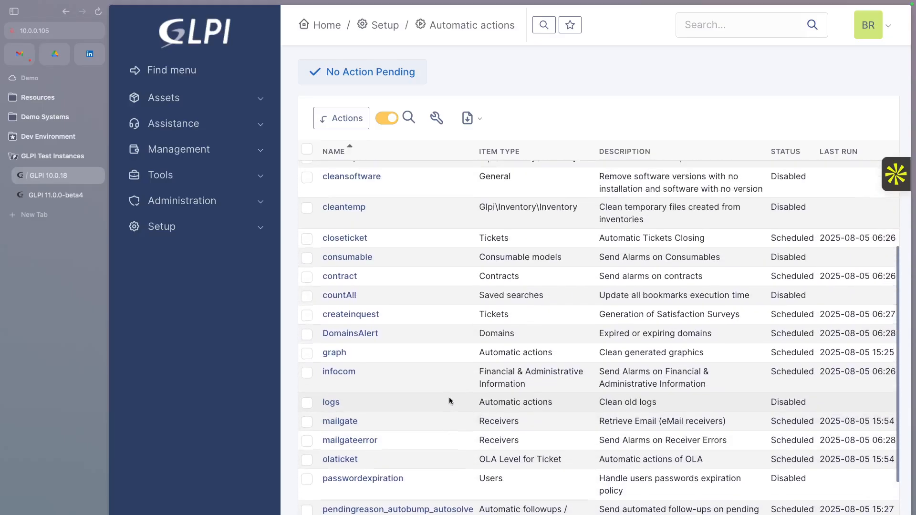
{"action": "scroll", "coordinate": [450, 401], "scroll_direction": "down", "scroll_amount": 6}
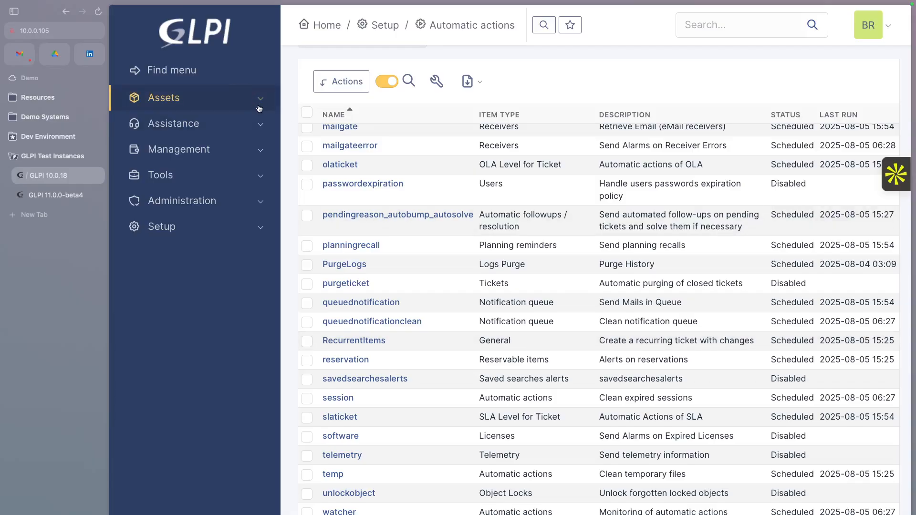
{"action": "left_click", "coordinate": [261, 127]}
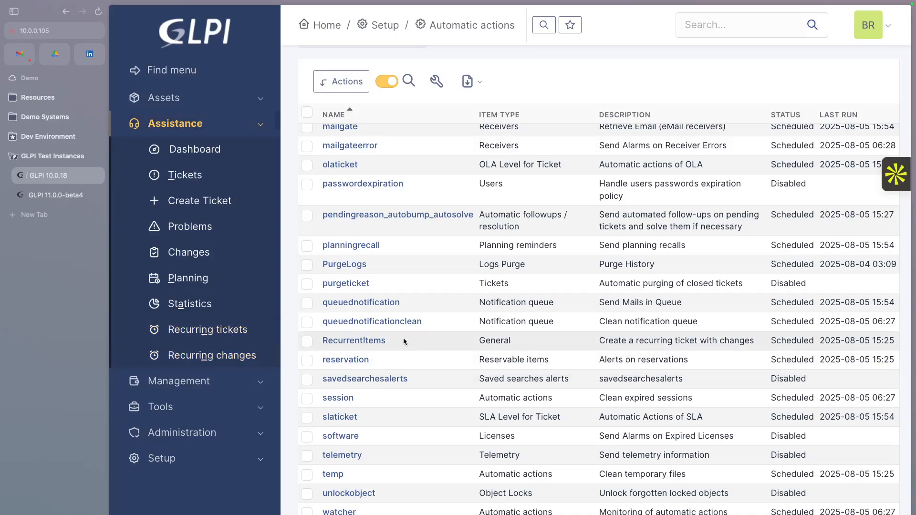
{"action": "left_click", "coordinate": [262, 125]}
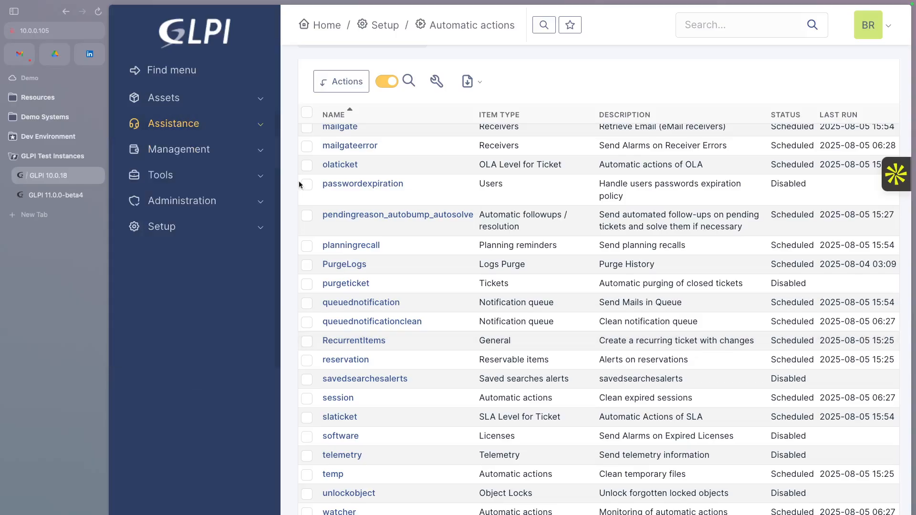
Step: Open the RecurrentItems automatic action and switch its status to Disabled and back to Scheduled
{"action": "left_click", "coordinate": [355, 341]}
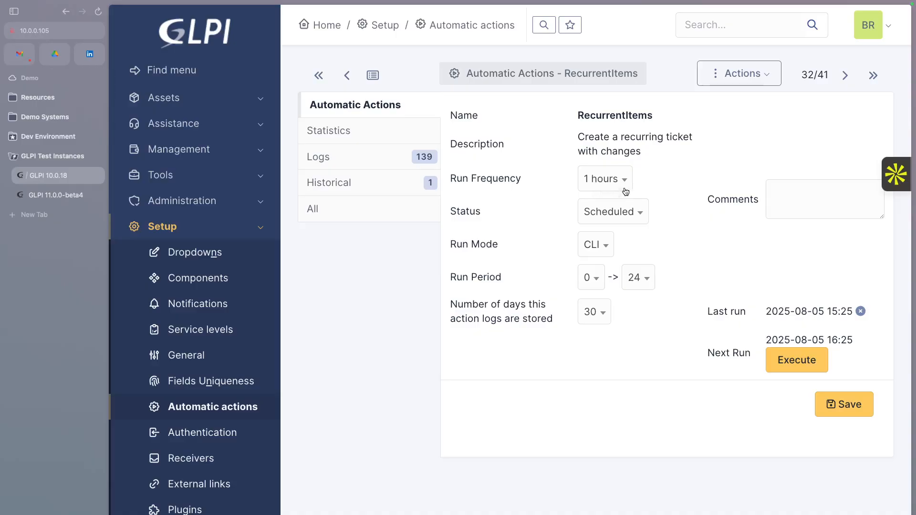
{"action": "left_click", "coordinate": [642, 211]}
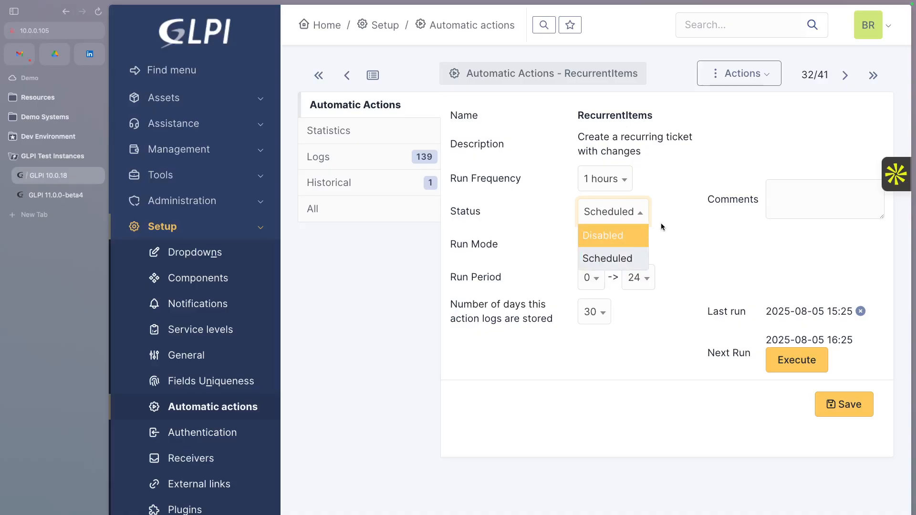
{"action": "left_click", "coordinate": [621, 239]}
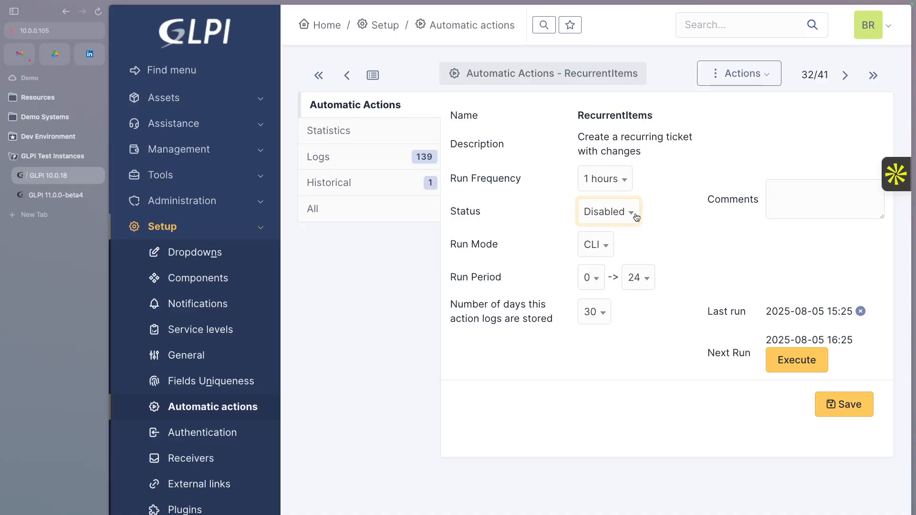
{"action": "left_click", "coordinate": [634, 212]}
{"action": "left_click", "coordinate": [619, 258]}
Step: Check the Assistance entries and the run mode options available for the RecurrentItems action
{"action": "left_click", "coordinate": [163, 124]}
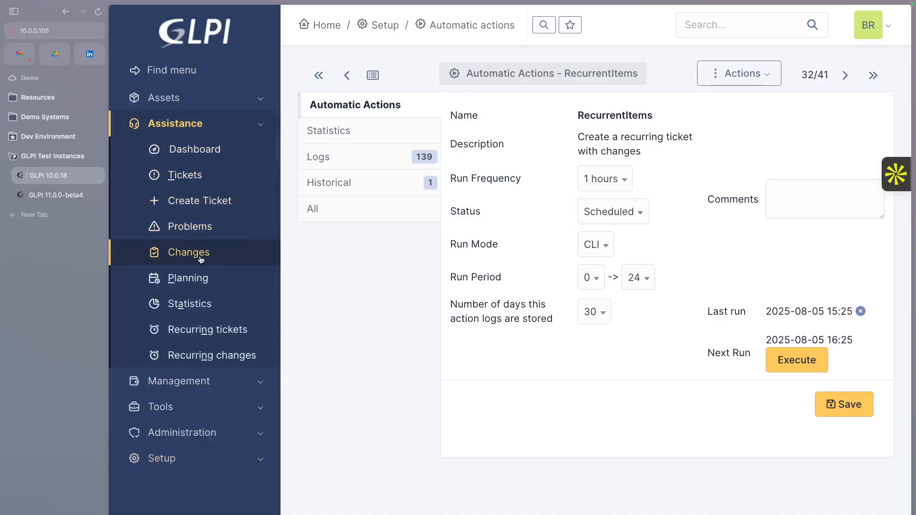
{"action": "left_click", "coordinate": [262, 129]}
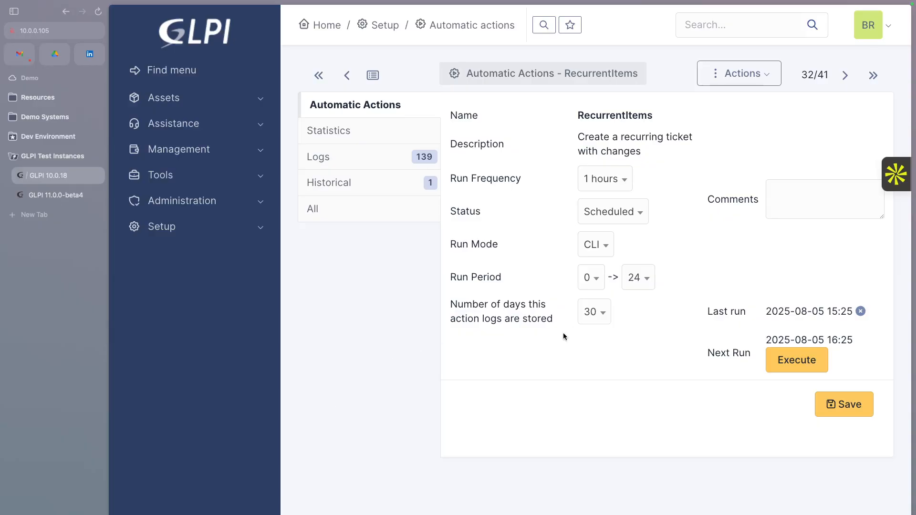
{"action": "left_click", "coordinate": [610, 251]}
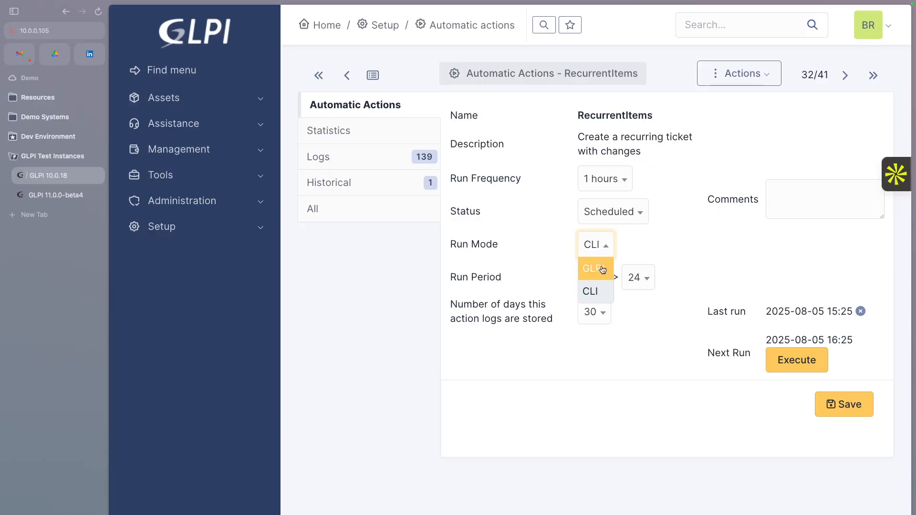
{"action": "left_click", "coordinate": [619, 248]}
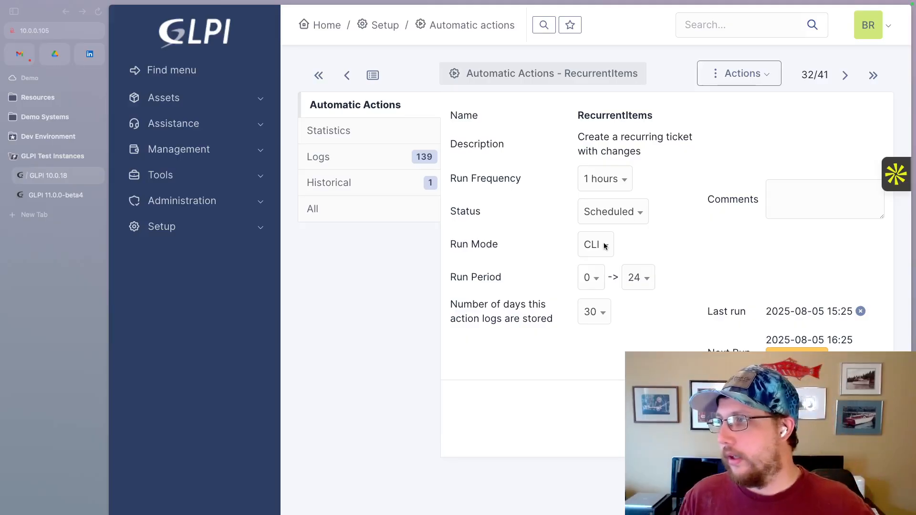
Step: Prepare a mass update of all listed automatic actions with Run Mode CLI, close it without submitting and clear the selection
{"action": "left_click", "coordinate": [374, 74]}
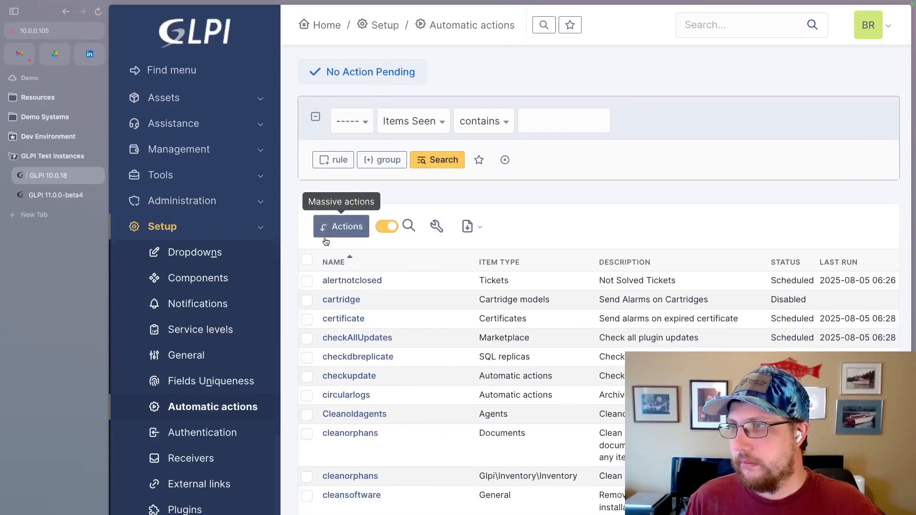
{"action": "left_click", "coordinate": [307, 260]}
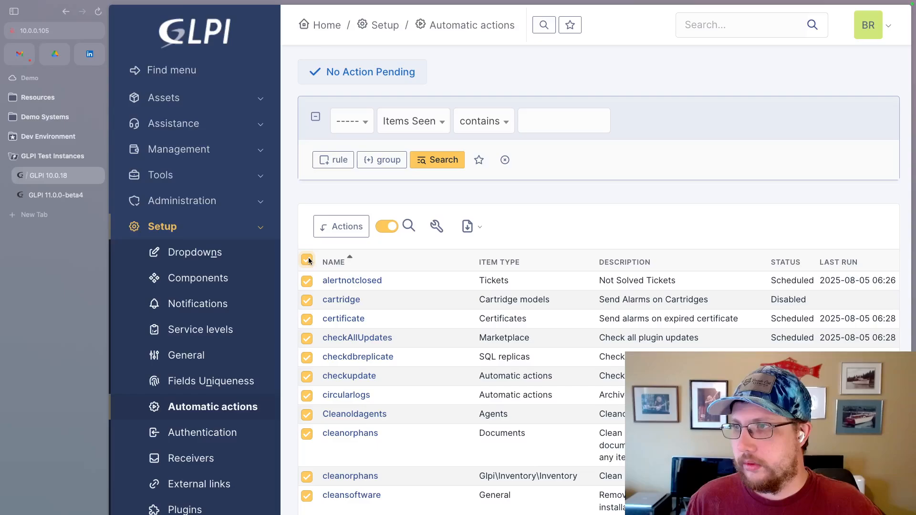
{"action": "left_click", "coordinate": [356, 232]}
{"action": "left_click", "coordinate": [503, 102]}
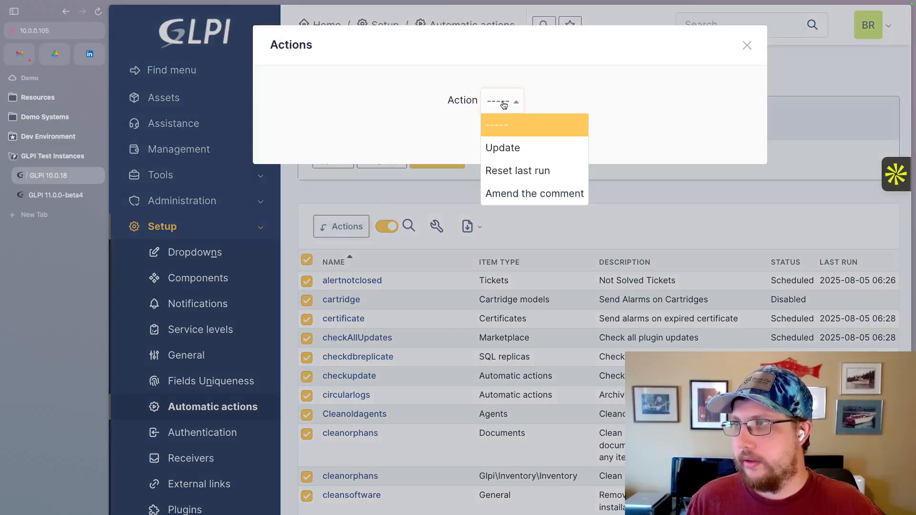
{"action": "left_click", "coordinate": [507, 144]}
{"action": "left_click", "coordinate": [495, 157]}
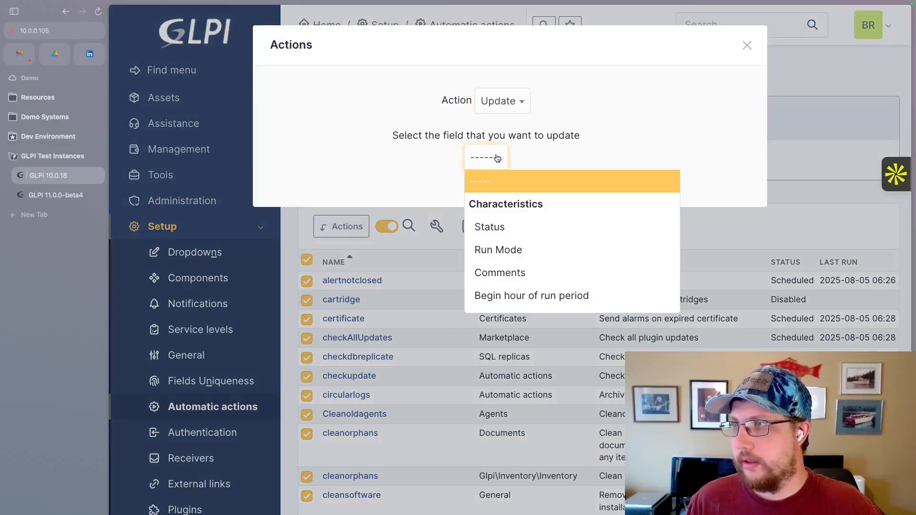
{"action": "left_click", "coordinate": [505, 249]}
{"action": "left_click", "coordinate": [500, 180]}
{"action": "left_click", "coordinate": [487, 228]}
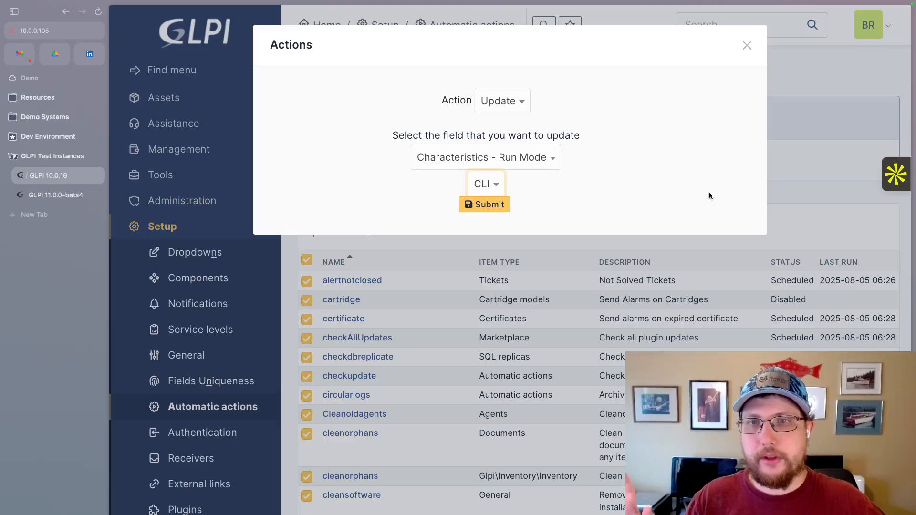
{"action": "left_click", "coordinate": [747, 45]}
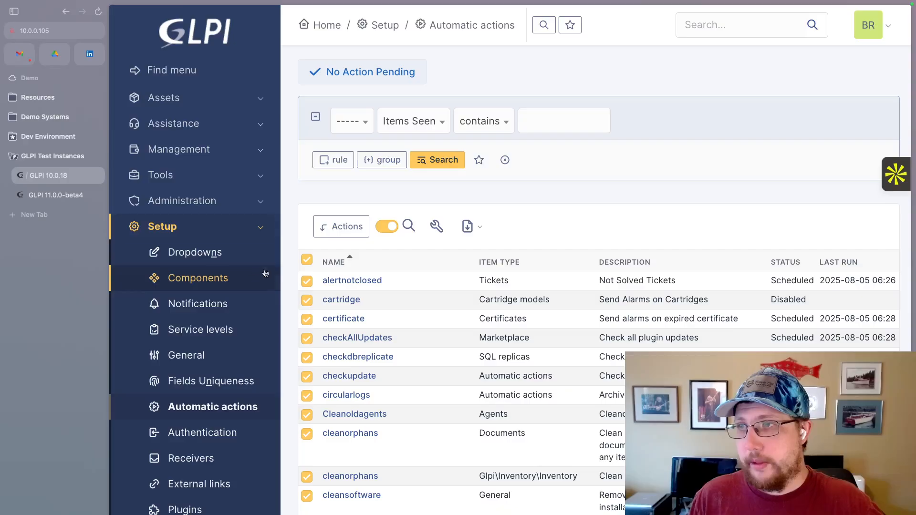
{"action": "left_click", "coordinate": [307, 260]}
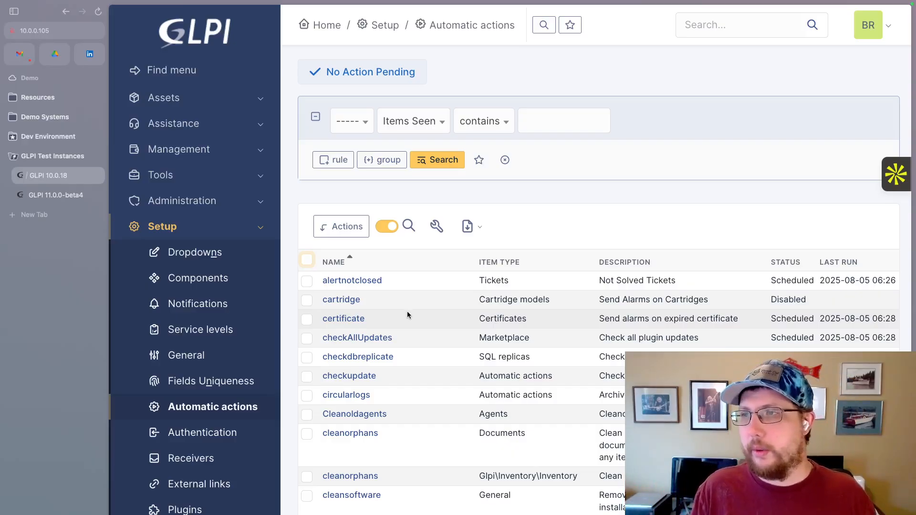
Step: Switch to the Warp terminal holding the SSH session to 10.0.0.105 and enlarge its text
{"action": "key", "text": "ctrl+Left"}
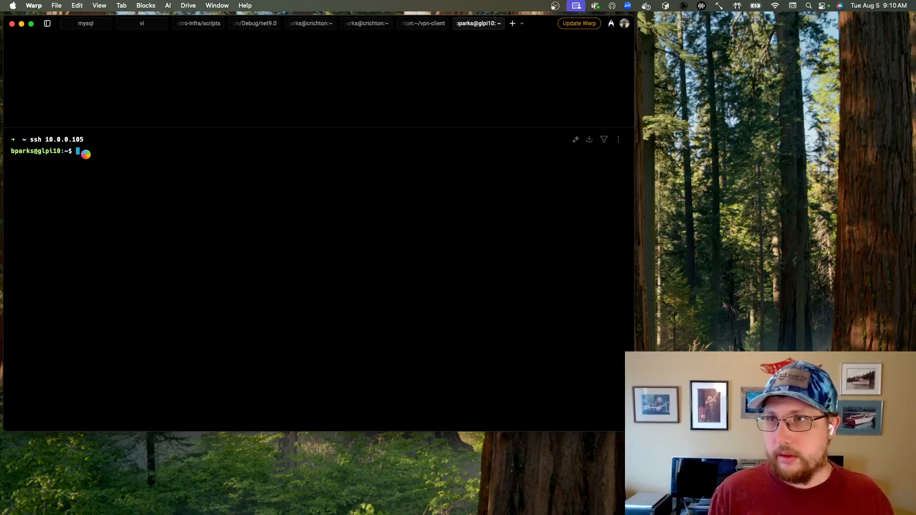
{"action": "scroll", "coordinate": [88, 157], "scroll_direction": "down", "scroll_amount": 1}
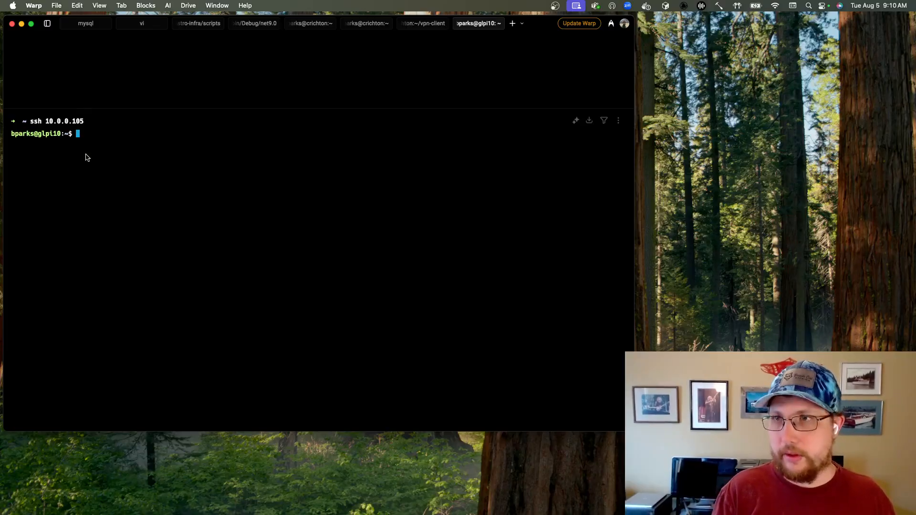
{"action": "key", "text": "super+equal"}
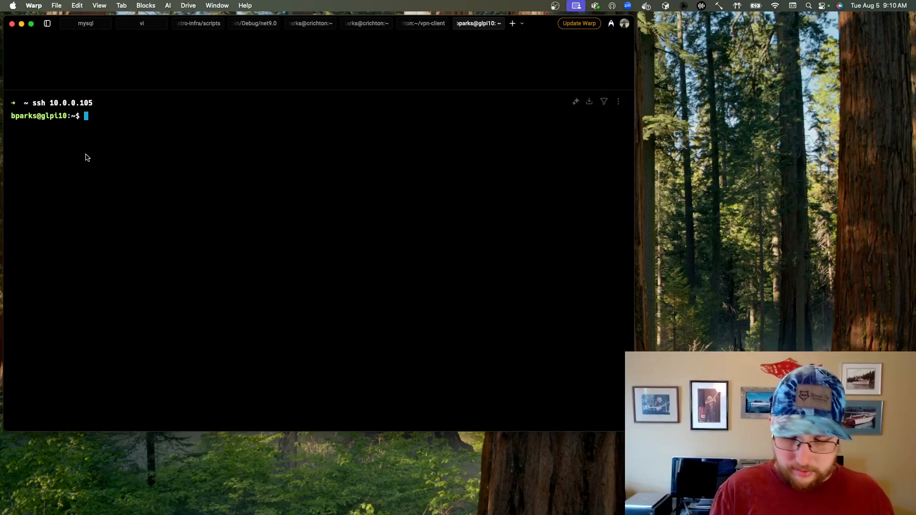
Step: Enlarge the terminal text, open the current user's crontab with crontab -e and exit it without changes
{"action": "key", "text": "super+equal"}
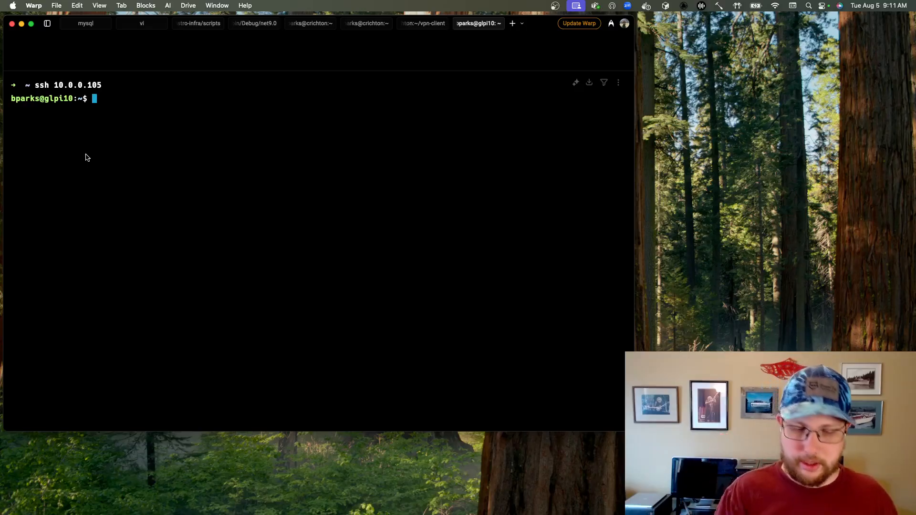
{"action": "type", "text": "cr"}
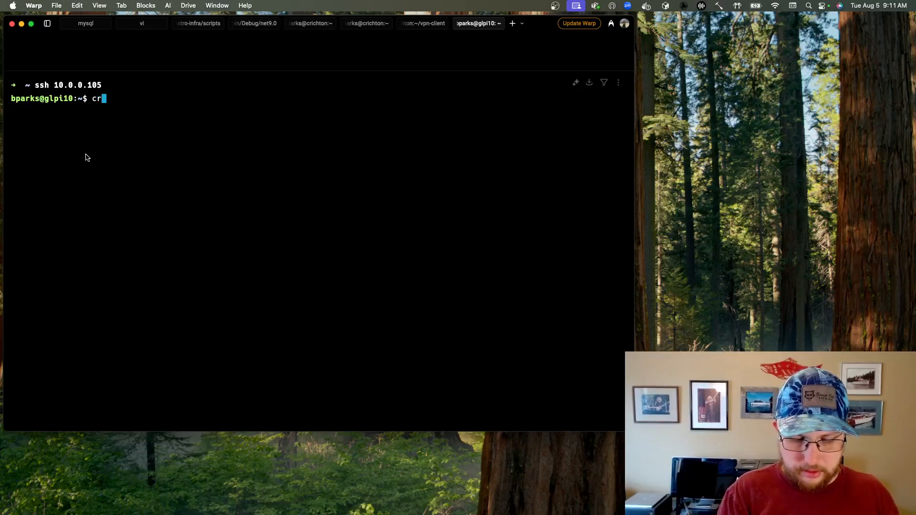
{"action": "type", "text": "ontab -e"}
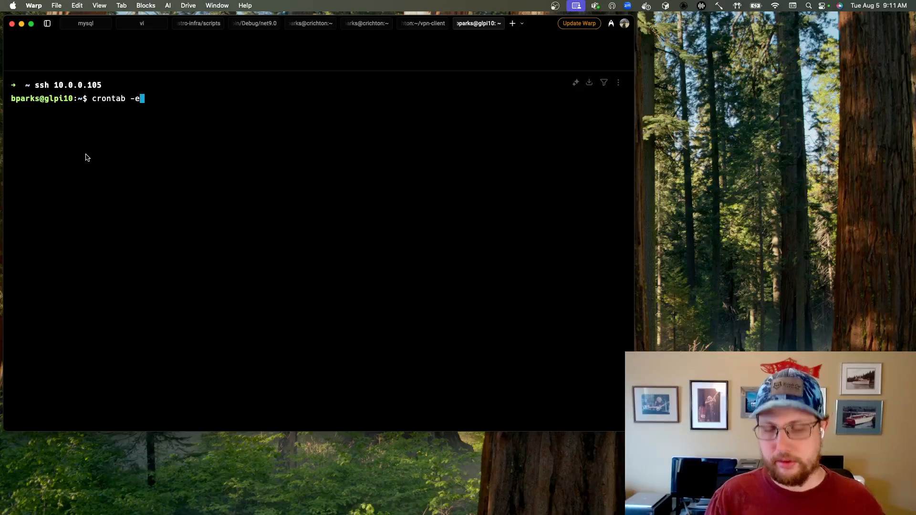
{"action": "key", "text": "Return"}
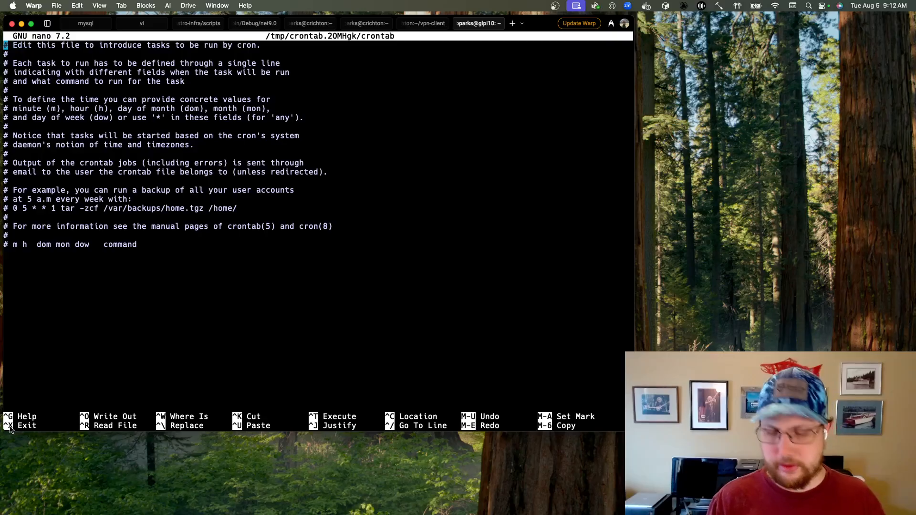
{"action": "key", "text": "ctrl+x"}
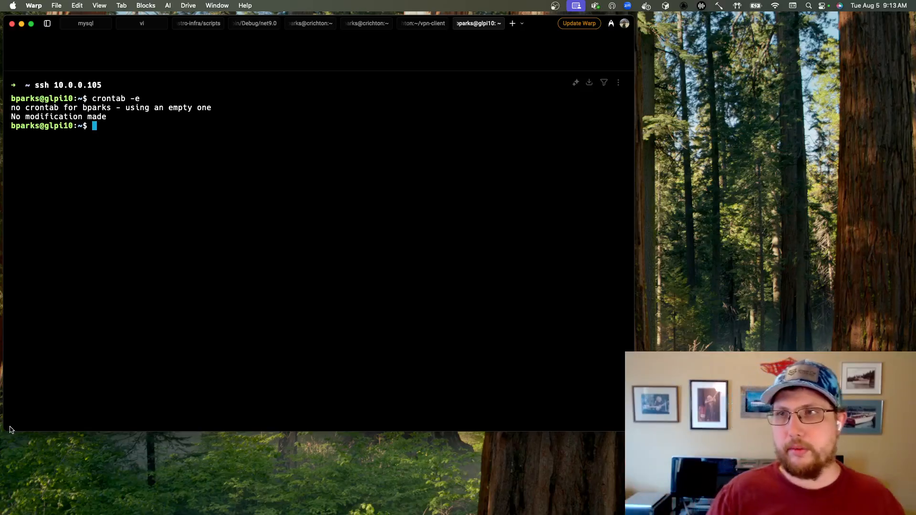
{"action": "type", "text": "sudo "}
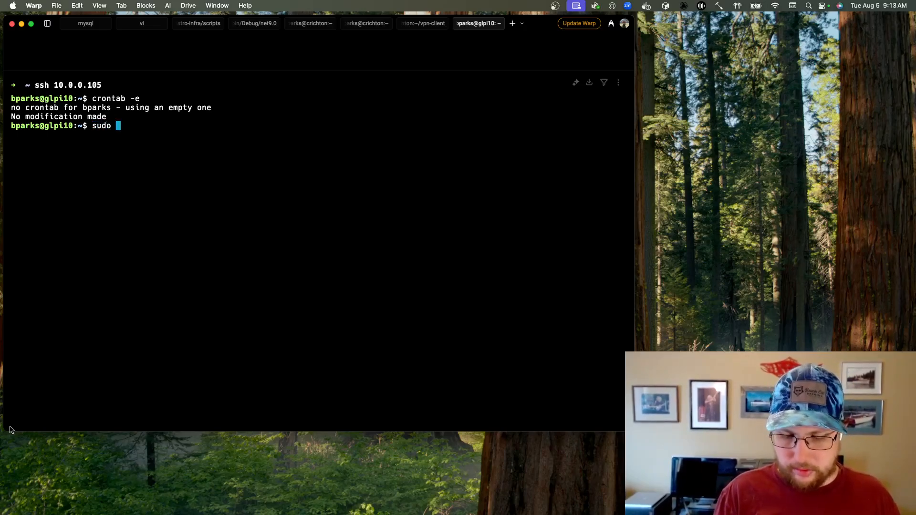
{"action": "type", "text": "-u "}
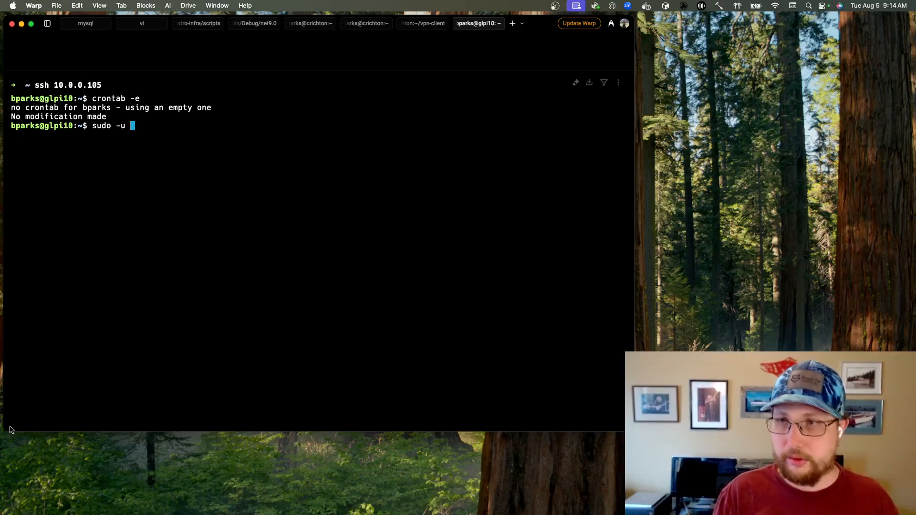
{"action": "type", "text": "ww-"}
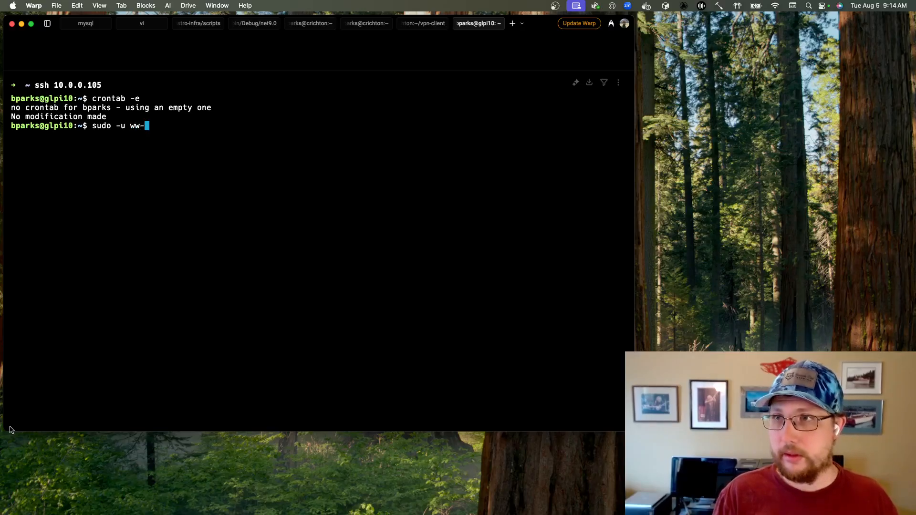
{"action": "key", "text": "BackSpace"}
{"action": "type", "text": "w-data"}
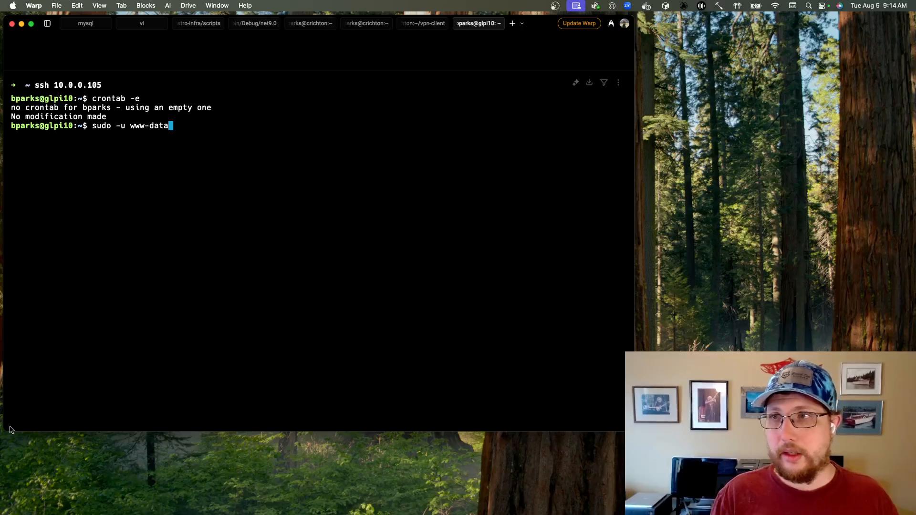
{"action": "key", "text": "BackSpace"}
{"action": "key", "text": "BackSpace"}
{"action": "key", "text": "BackSpace"}
{"action": "key", "text": "BackSpace"}
{"action": "key", "text": "BackSpace"}
{"action": "key", "text": "BackSpace"}
{"action": "key", "text": "BackSpace"}
{"action": "key", "text": "BackSpace"}
{"action": "key", "text": "BackSpace"}
{"action": "key", "text": "BackSpace"}
{"action": "key", "text": "BackSpace"}
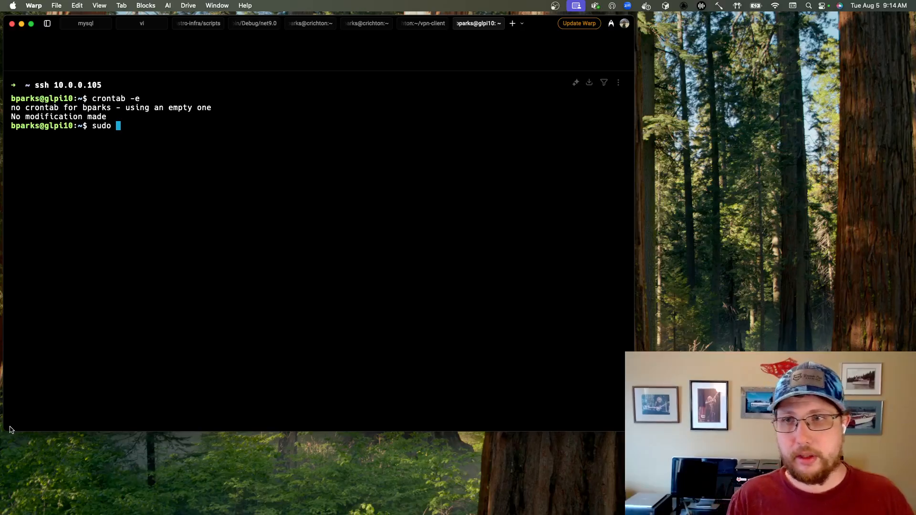
Step: Open root's crontab with sudo crontab -e and enter the sudo password
{"action": "type", "text": "c"}
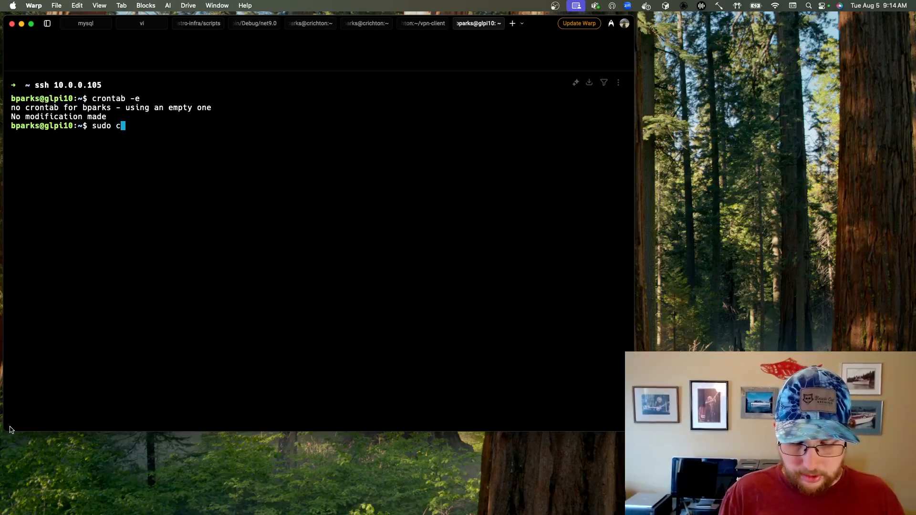
{"action": "type", "text": "rontab -e"}
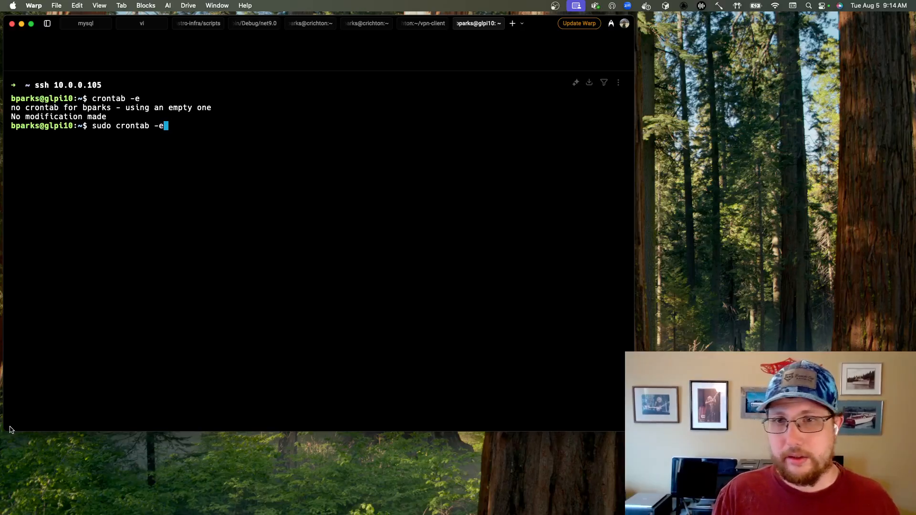
{"action": "key", "text": "Return"}
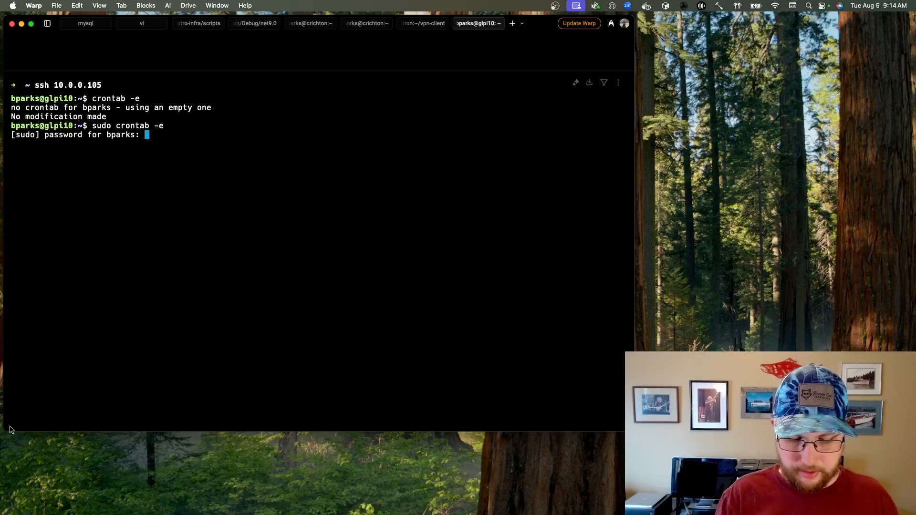
{"action": "key", "text": "Return"}
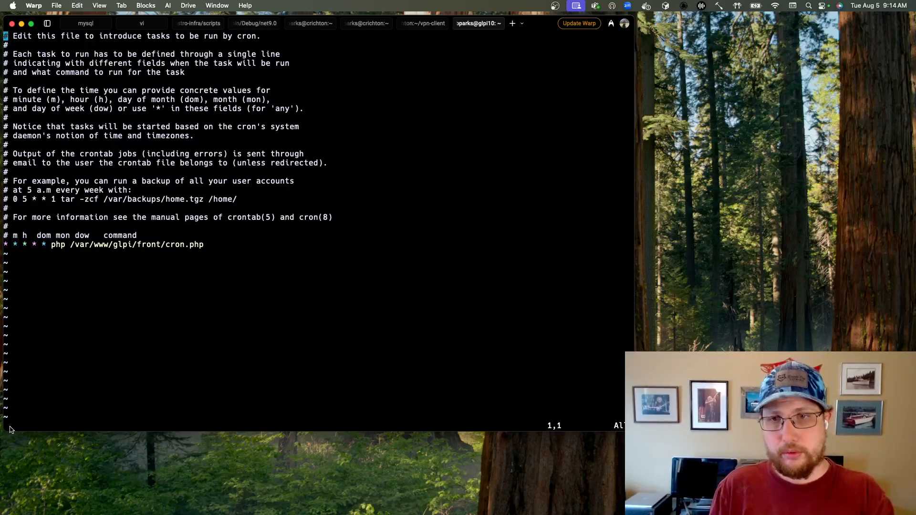
Step: Examine the crontab entry "* * * * * php /var/www/glpi/front/cron.php", highlighting the whole line, and close the file with :wq
{"action": "key", "text": "j"}
{"action": "key", "text": "j"}
{"action": "key", "text": "j"}
{"action": "key", "text": "j"}
{"action": "key", "text": "j"}
{"action": "key", "text": "j"}
{"action": "key", "text": "j"}
{"action": "key", "text": "j"}
{"action": "key", "text": "j"}
{"action": "key", "text": "j"}
{"action": "key", "text": "j"}
{"action": "key", "text": "j"}
{"action": "key", "text": "j"}
{"action": "key", "text": "j"}
{"action": "key", "text": "j"}
{"action": "key", "text": "j"}
{"action": "key", "text": "j"}
{"action": "key", "text": "j"}
{"action": "key", "text": "j"}
{"action": "key", "text": "j"}
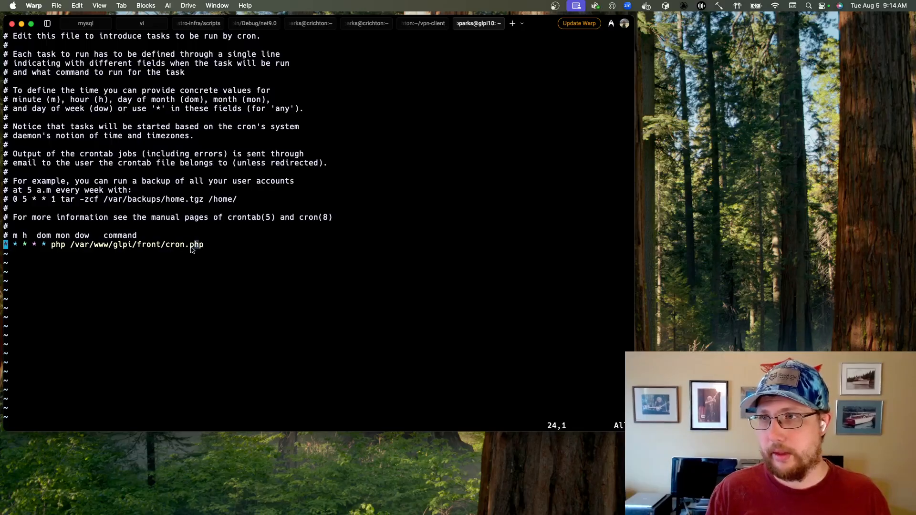
{"action": "left_click_drag", "start_coordinate": [196, 246], "coordinate": [2, 247]}
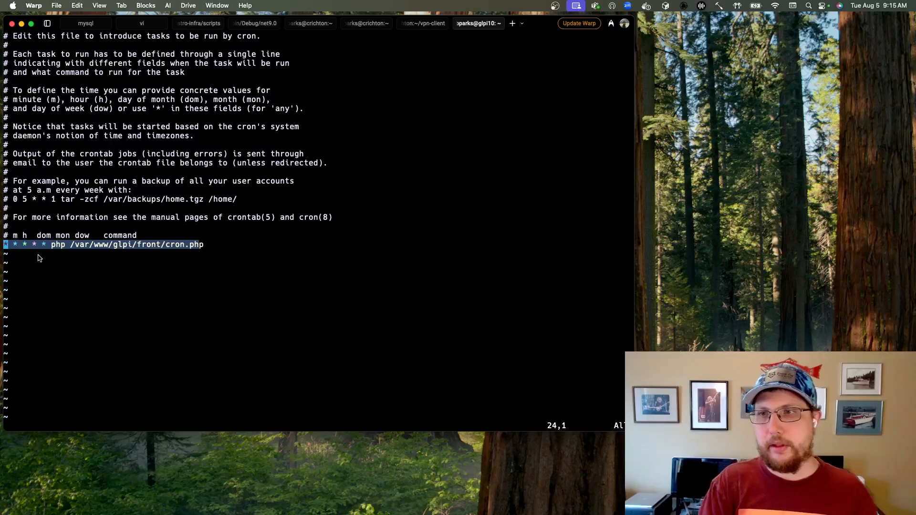
{"action": "left_click", "coordinate": [93, 260]}
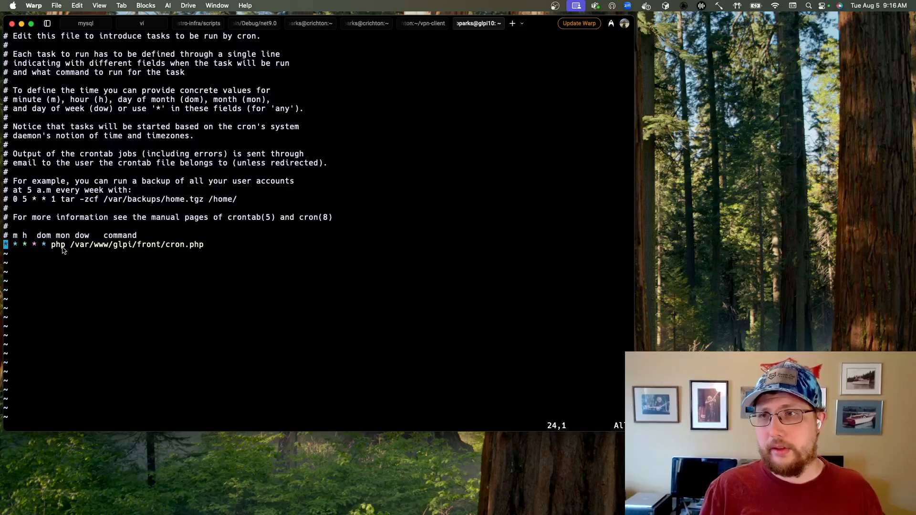
{"action": "type", "text": ":wq"}
{"action": "key", "text": "Return"}
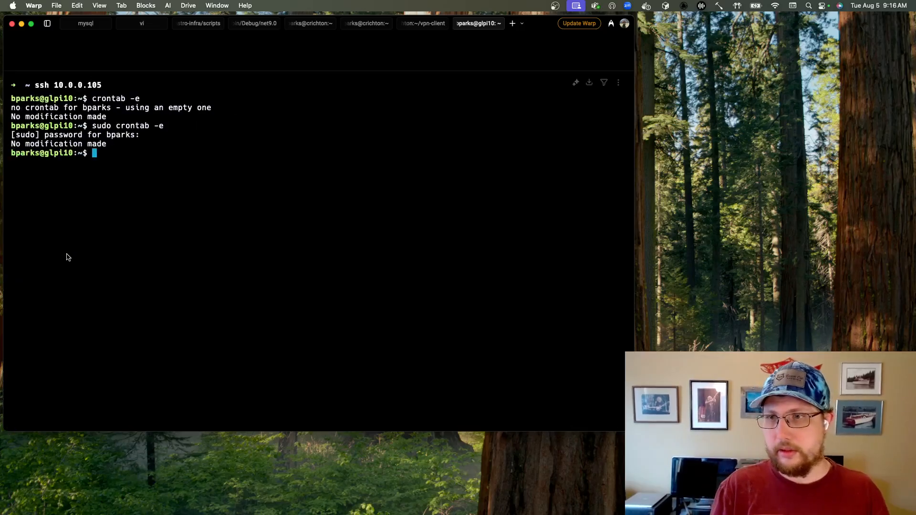
{"action": "type", "text": "php "}
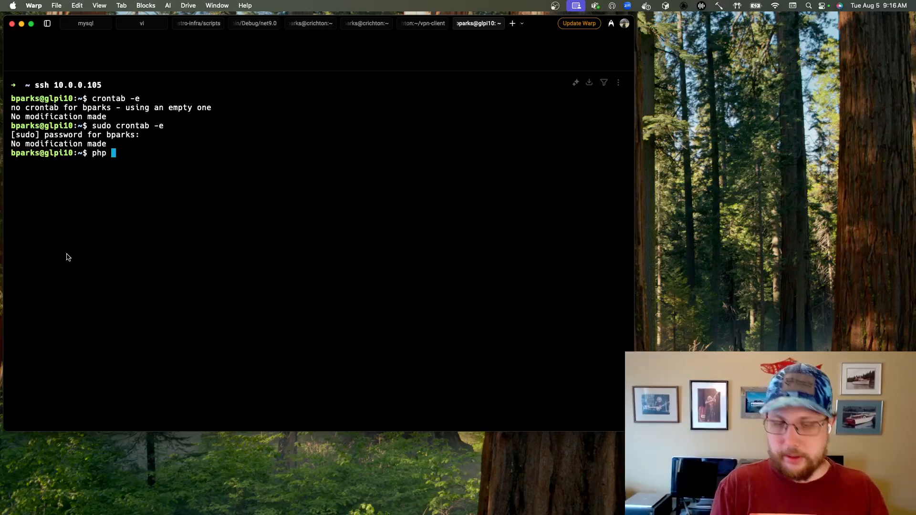
{"action": "type", "text": "/"}
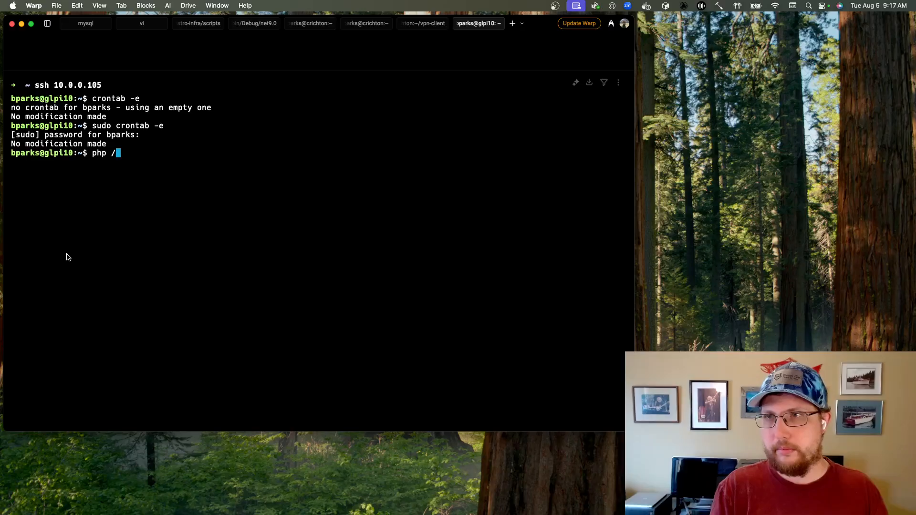
{"action": "key", "text": "BackSpace"}
{"action": "key", "text": "BackSpace"}
{"action": "key", "text": "BackSpace"}
{"action": "key", "text": "BackSpace"}
{"action": "key", "text": "BackSpace"}
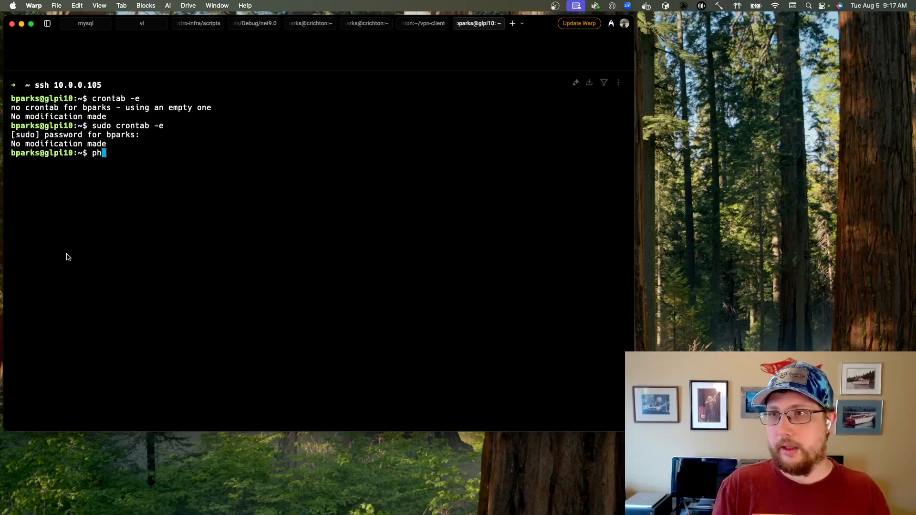
{"action": "type", "text": "php"}
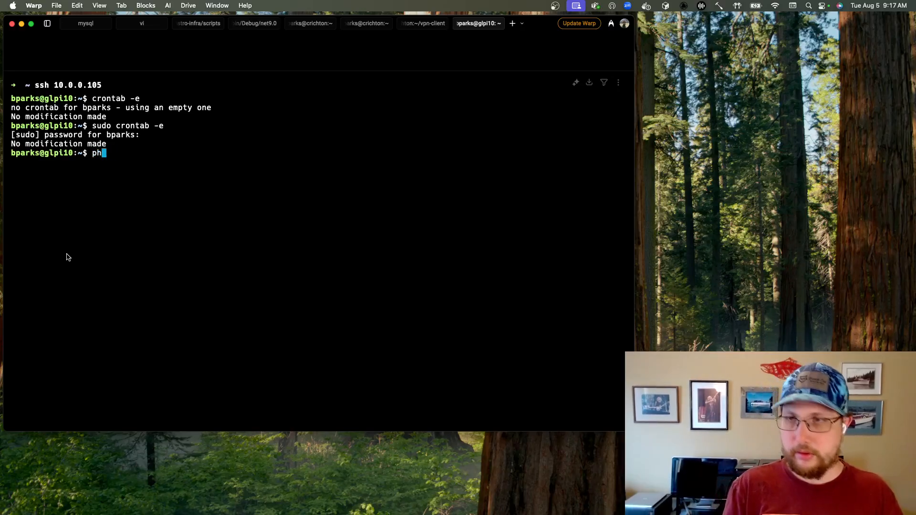
{"action": "key", "text": "BackSpace"}
{"action": "key", "text": "BackSpace"}
{"action": "key", "text": "BackSpace"}
{"action": "key", "text": "BackSpace"}
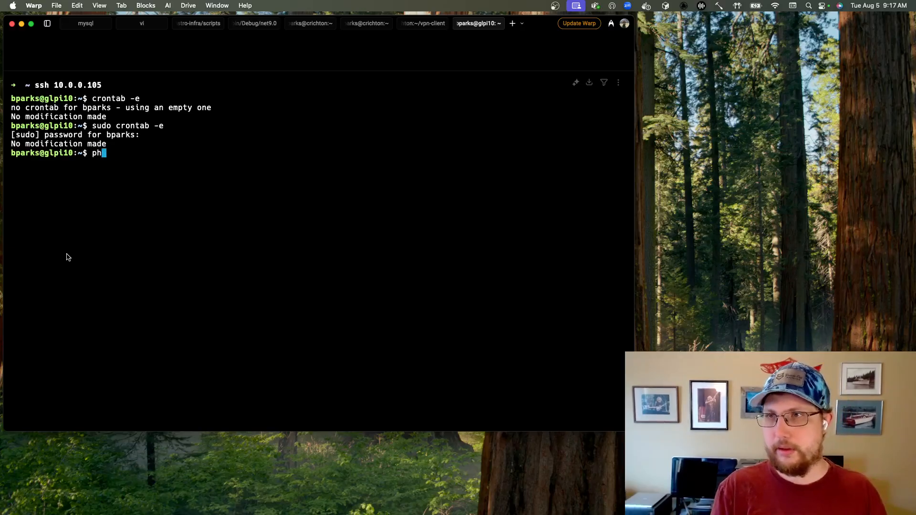
Step: Reopen root's crontab with sudo crontab -e to view the cron.php entry and quit without saving
{"action": "key", "text": "Up"}
{"action": "key", "text": "Return"}
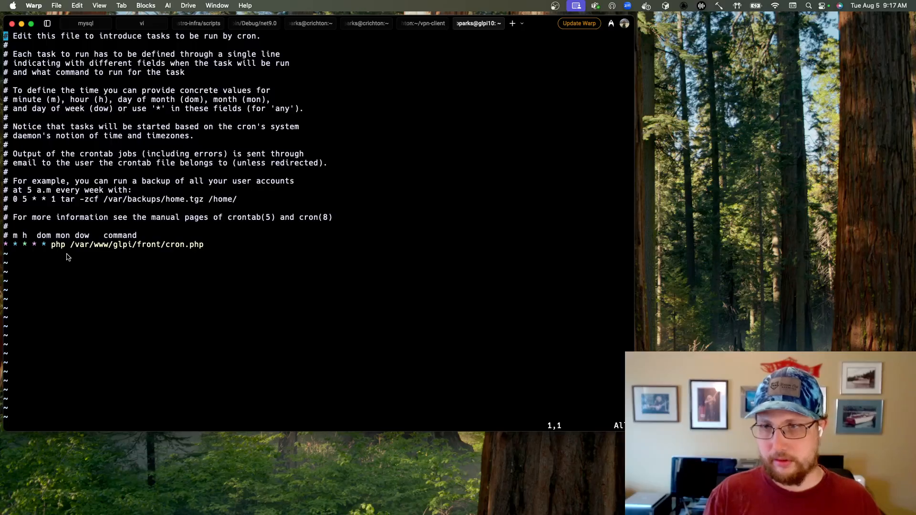
{"action": "key", "text": "shift+colon"}
{"action": "type", "text": "q"}
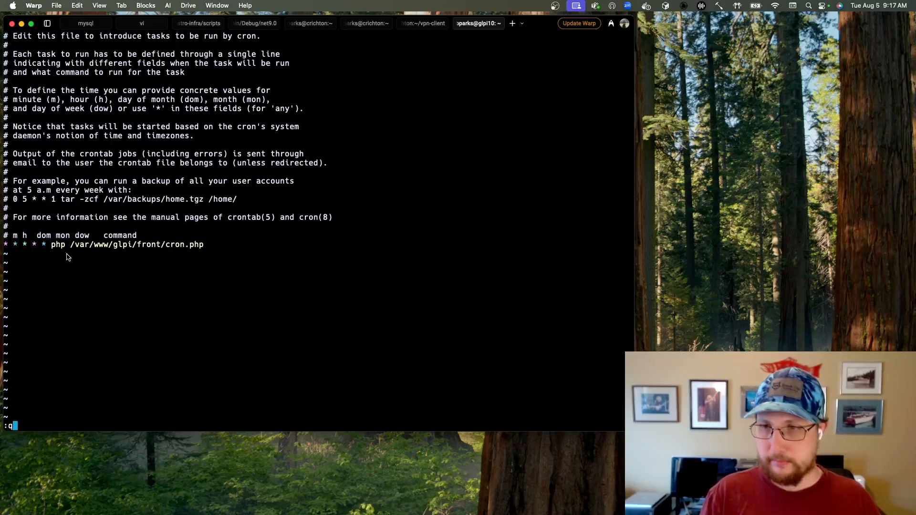
{"action": "key", "text": "Return"}
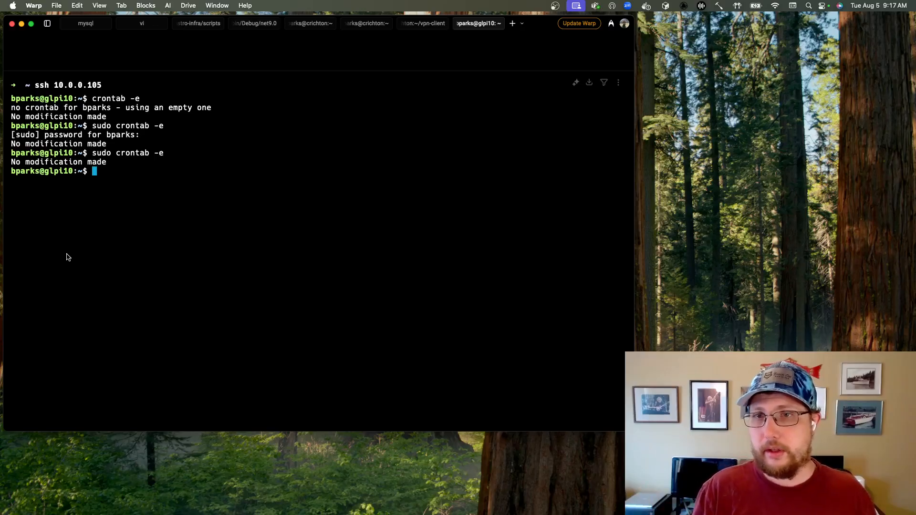
Step: Switch to the GLPI browser window and open the mailgate automatic action from the list
{"action": "key", "text": "ctrl+Right"}
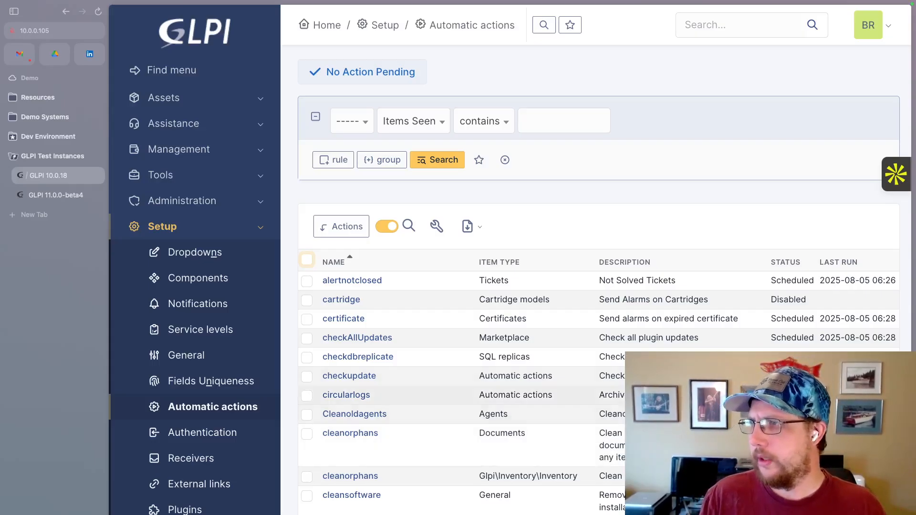
{"action": "scroll", "coordinate": [384, 463], "scroll_direction": "down", "scroll_amount": 7}
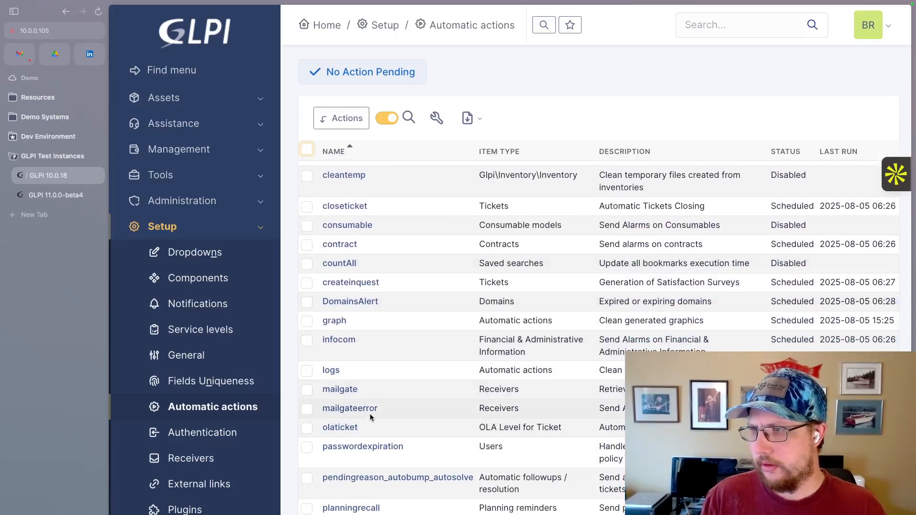
{"action": "left_click", "coordinate": [351, 390]}
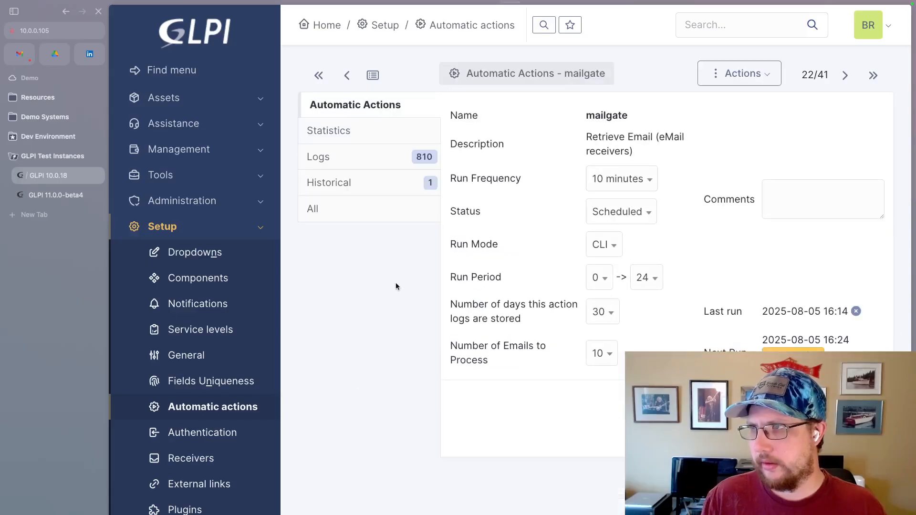